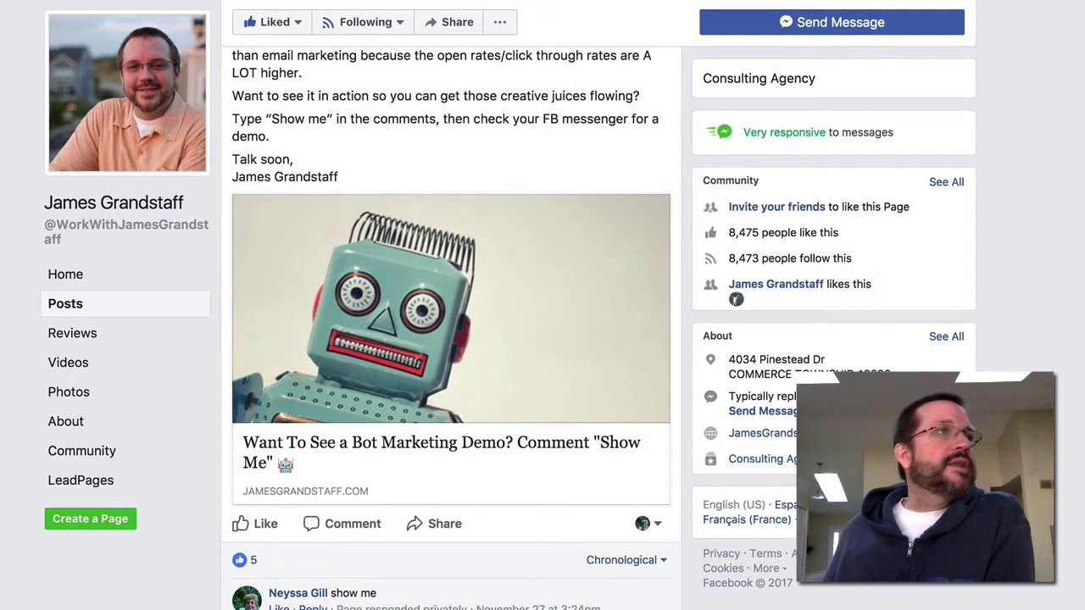
Step: Scroll through the Facebook post asking readers to comment "Show me" for a bot demo
scroll(472, 575, up, 2)
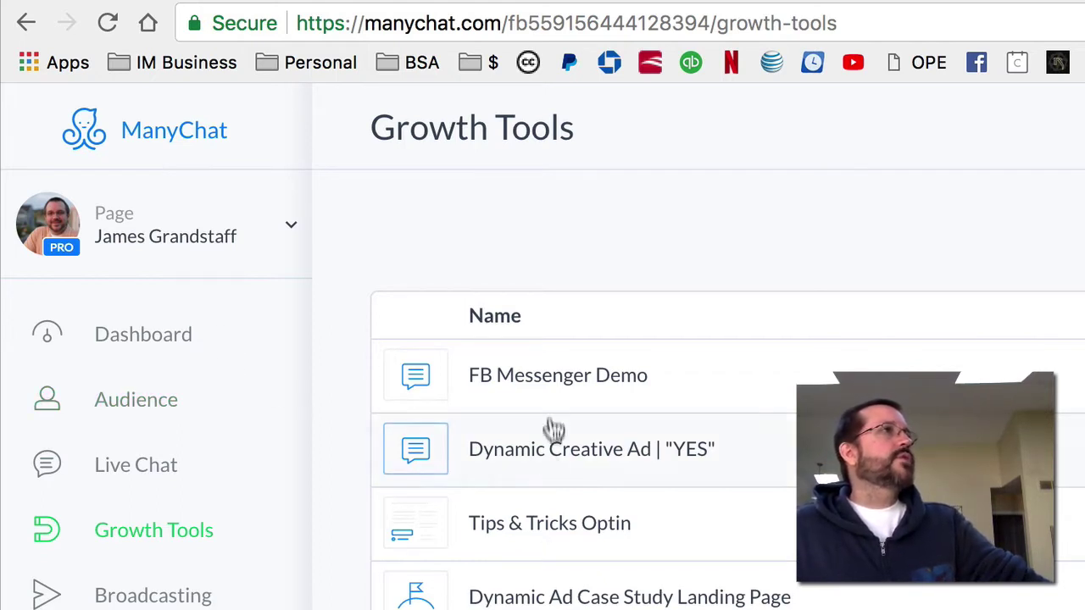
Step: Open the FB Messenger Demo comments tool and review its trigger keywords: show me, Show me, shoe me
click(545, 383)
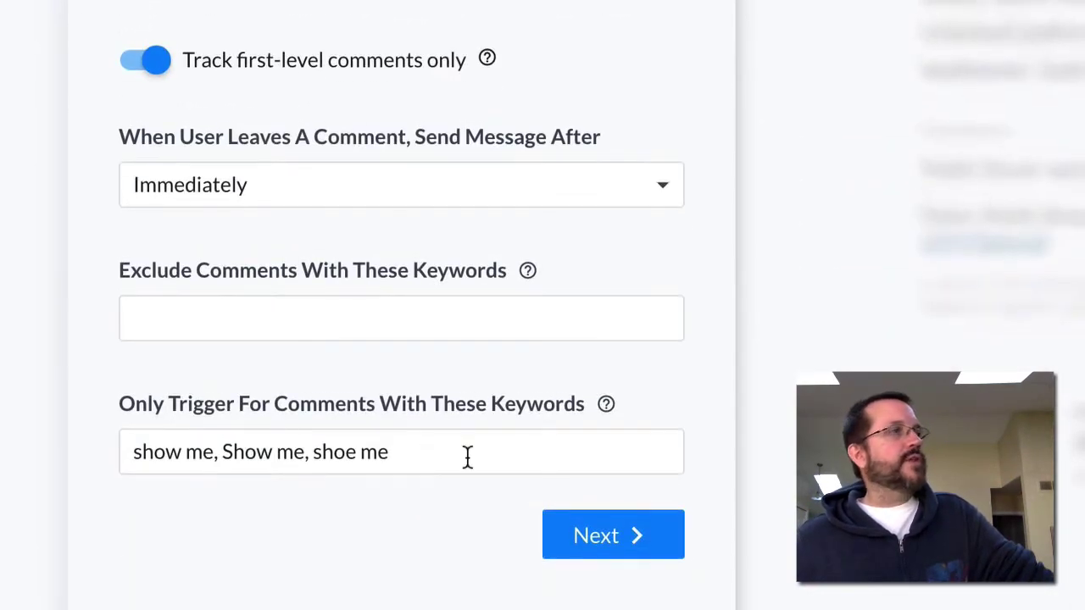
drag(467, 456, 113, 448)
click(181, 450)
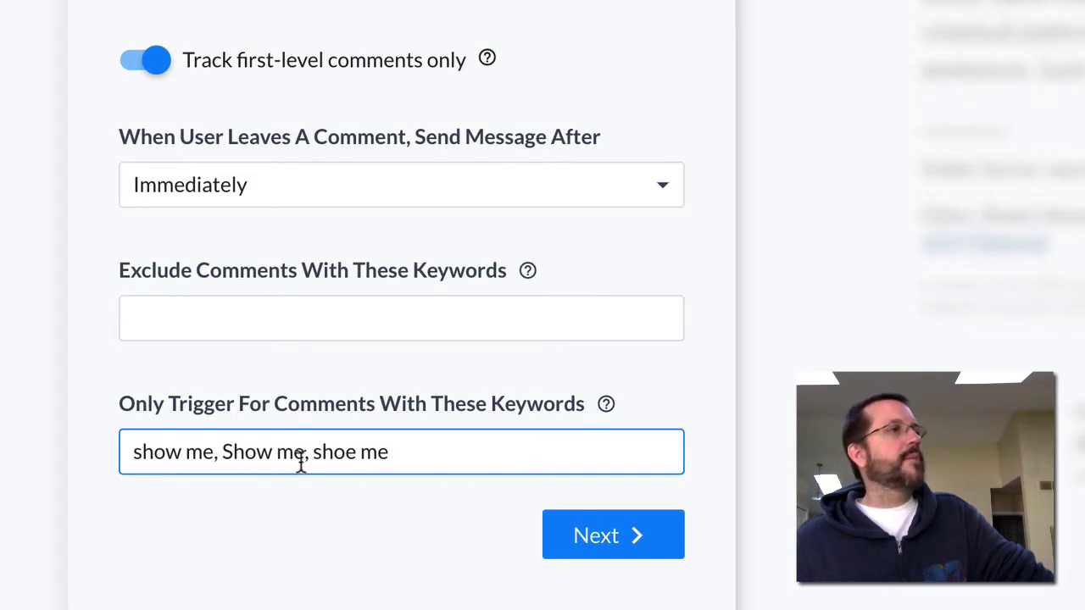
drag(424, 460, 111, 445)
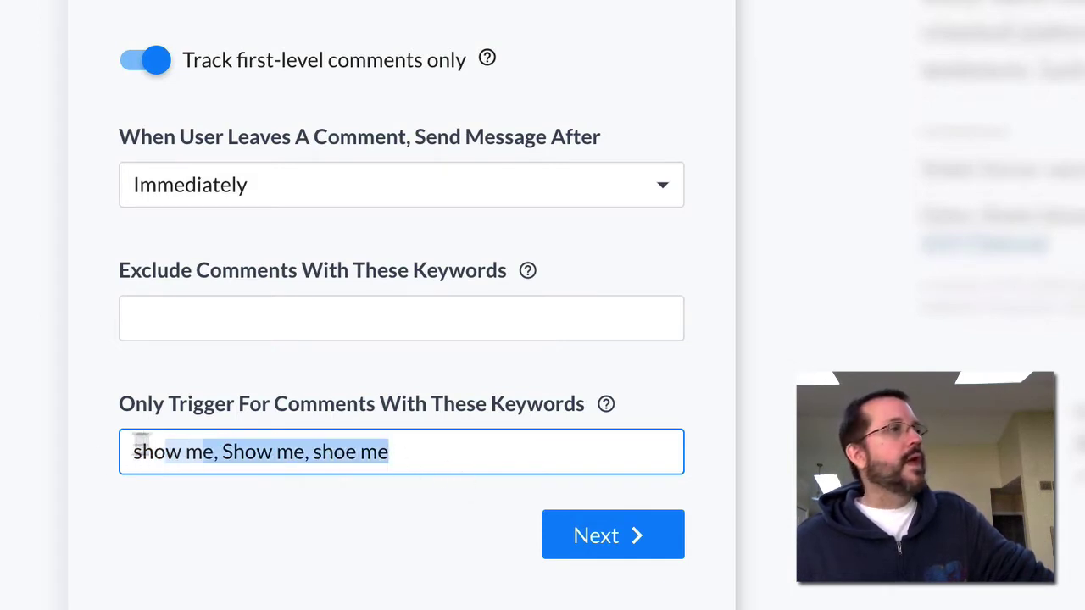
Step: Advance from the trigger keywords to the comments tool's Auto-response settings
click(659, 546)
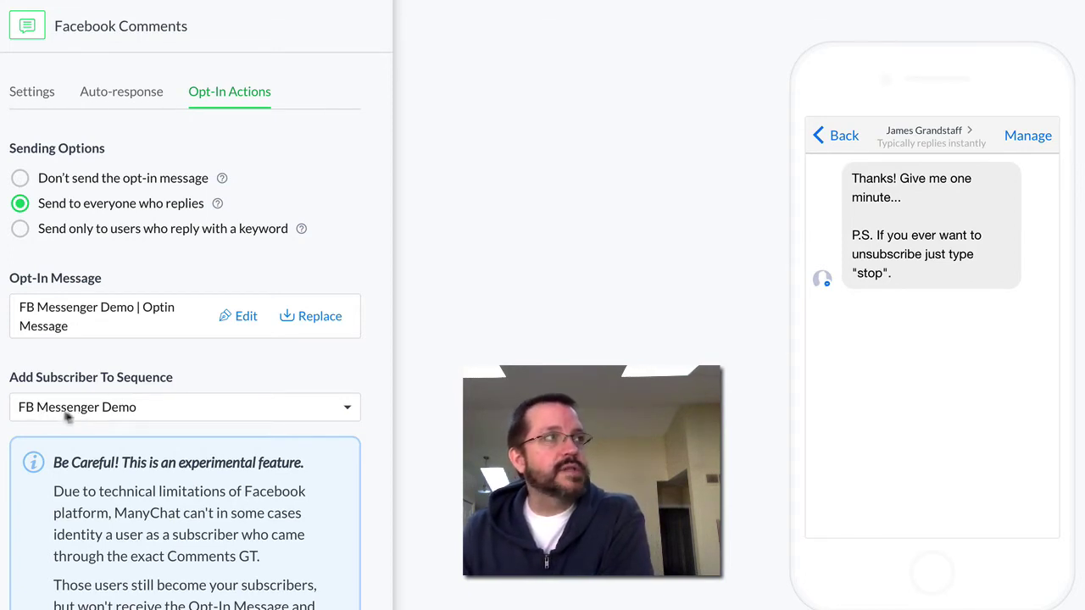
click(152, 414)
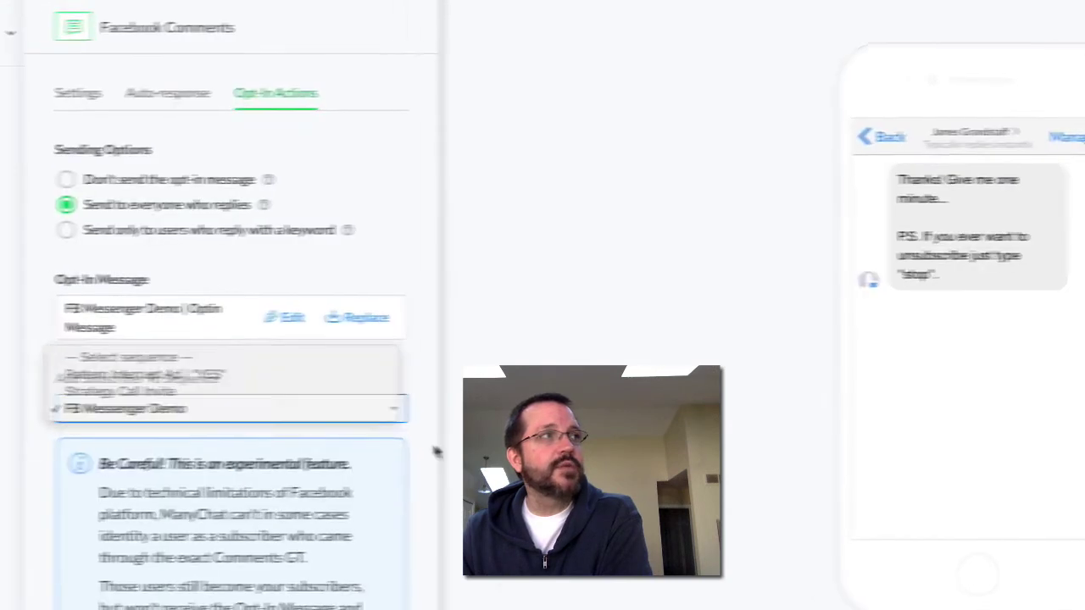
click(434, 451)
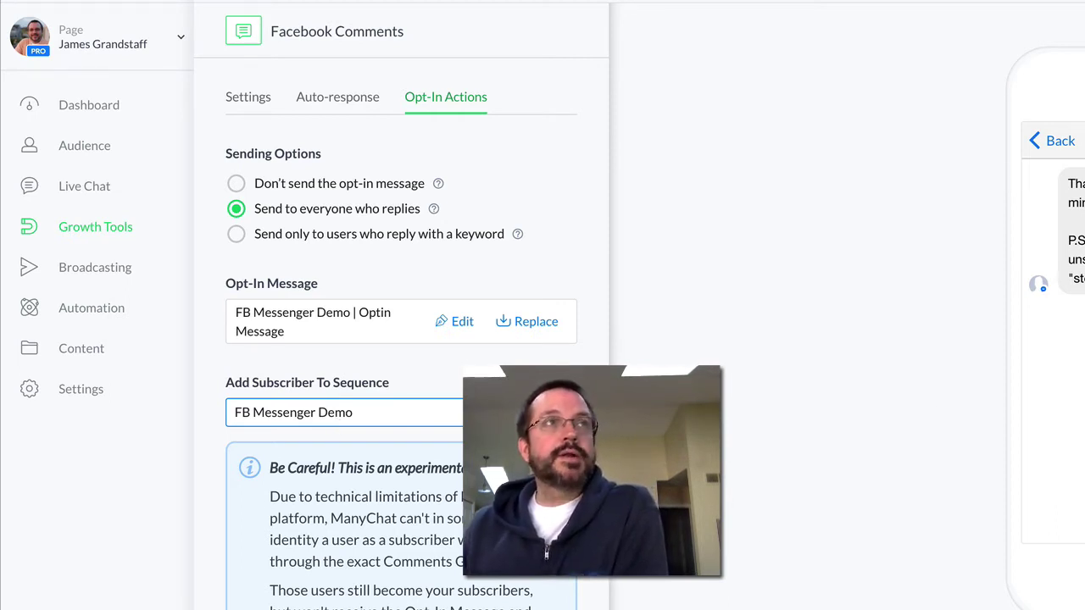
Step: Open the FB Messenger Demo sequence's first message stats: 12 sent, 11 clicked
click(81, 313)
click(85, 484)
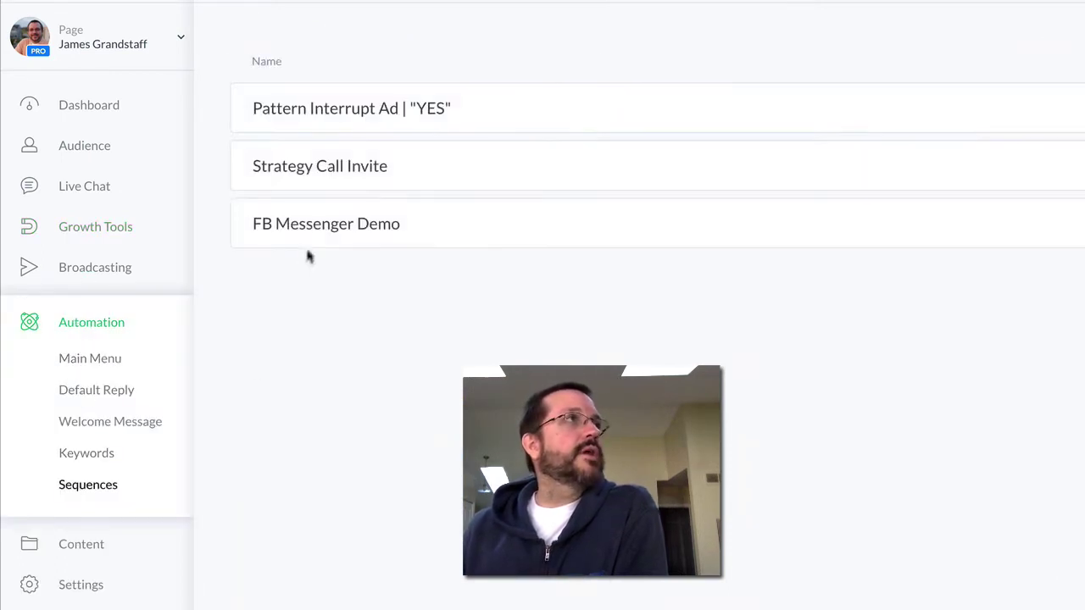
click(334, 224)
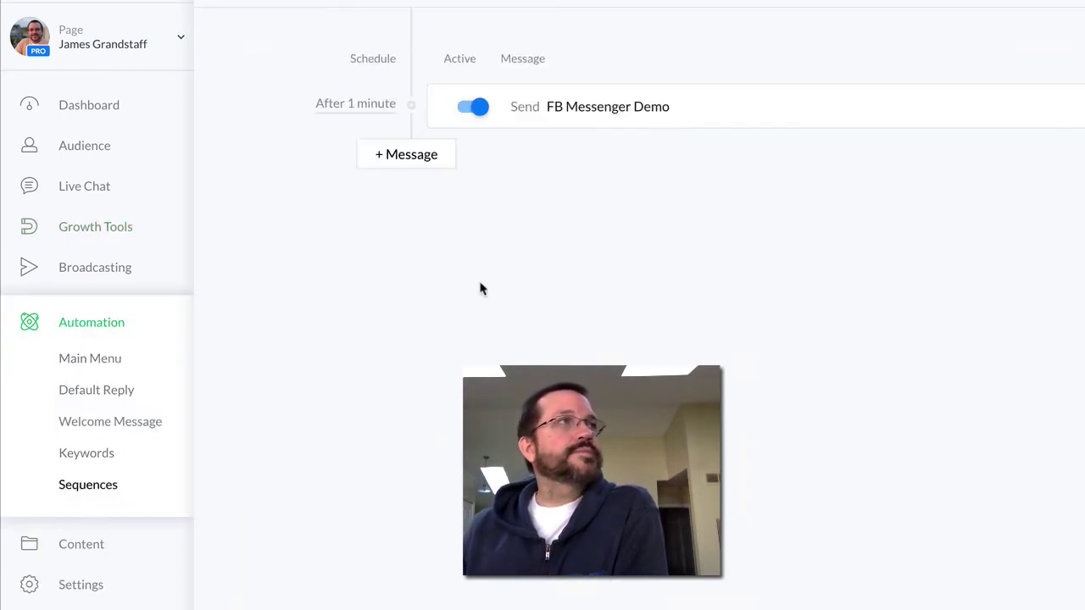
click(652, 112)
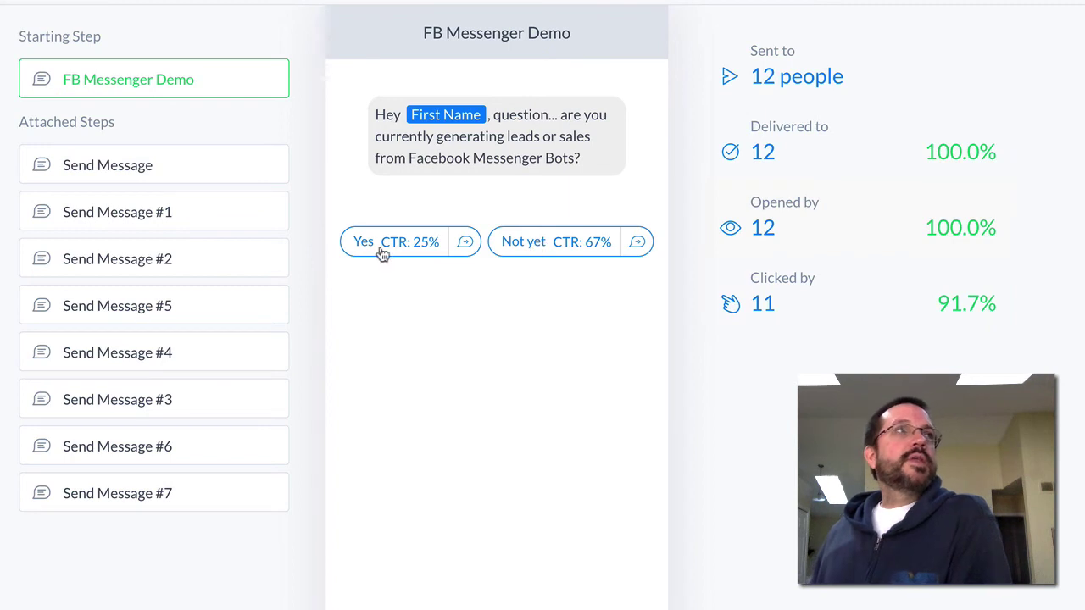
Step: View the follow-up Send Message step's stats: 3 sent, all 3 clicked, Yes at 100% CTR
click(465, 242)
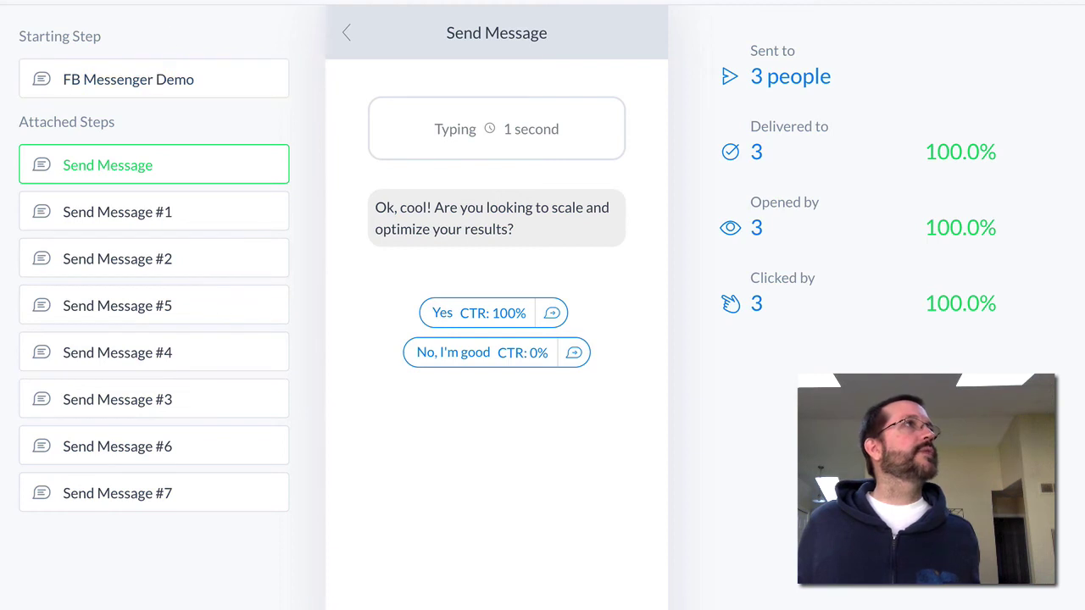
Step: Add a trial After 1 day message to the FB Messenger Demo sequence, then delete it
click(174, 4)
click(219, 159)
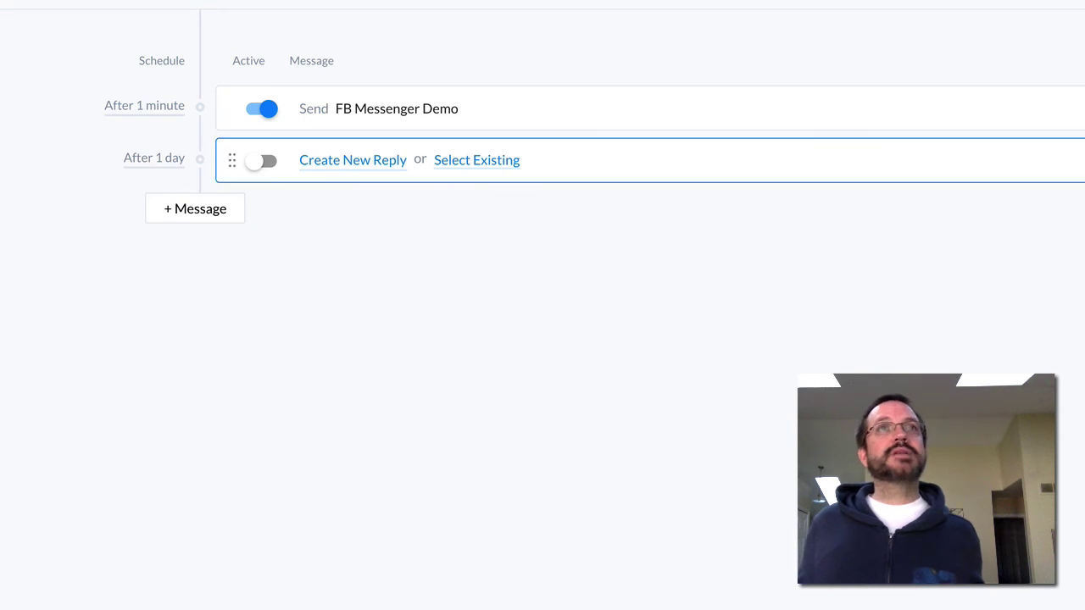
click(1078, 160)
click(848, 39)
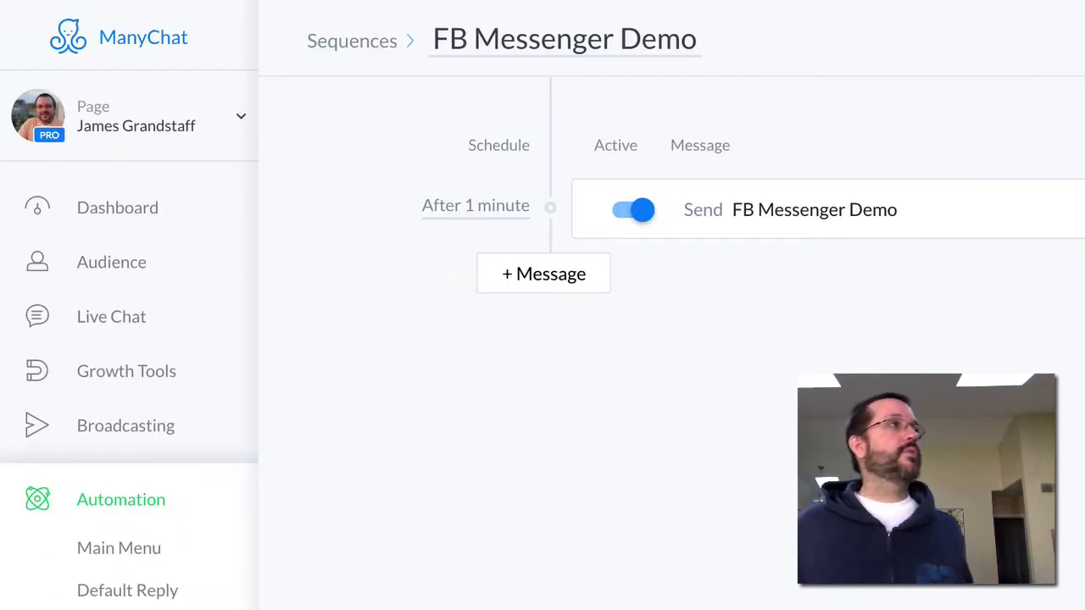
Step: Return to the Growth Tools list with FB Messenger Demo at the top
click(185, 375)
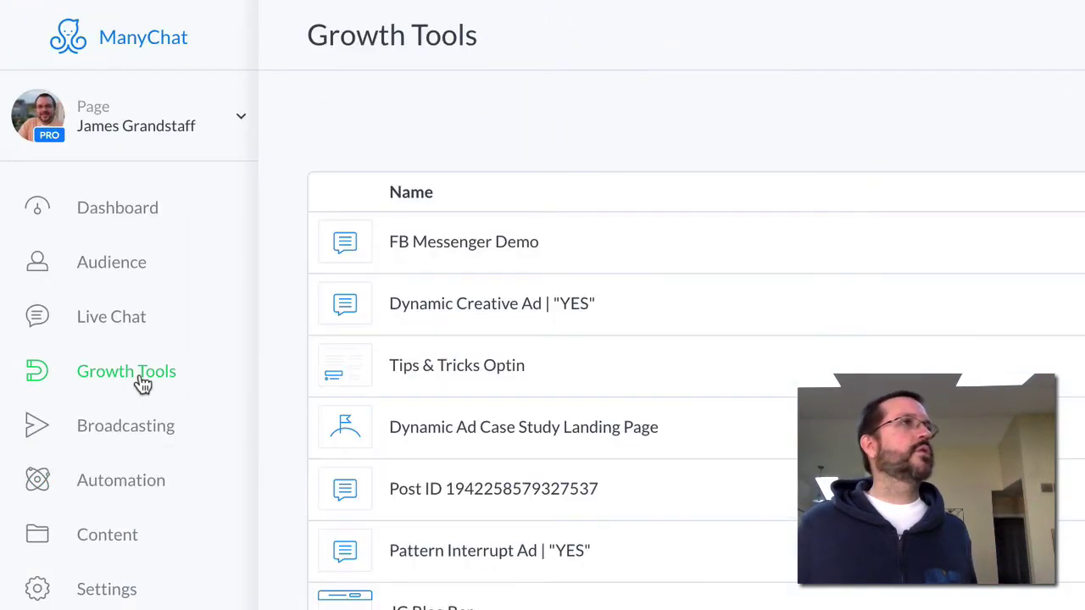